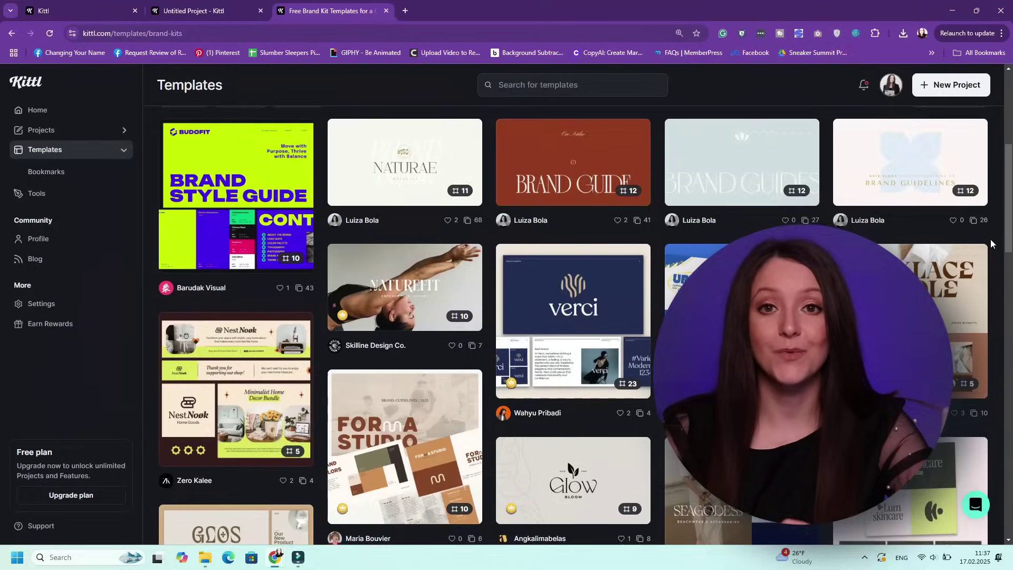
Scroll through the Brand Kits templates and the Home page down to the Tools section
scroll(990, 242, down, 8)
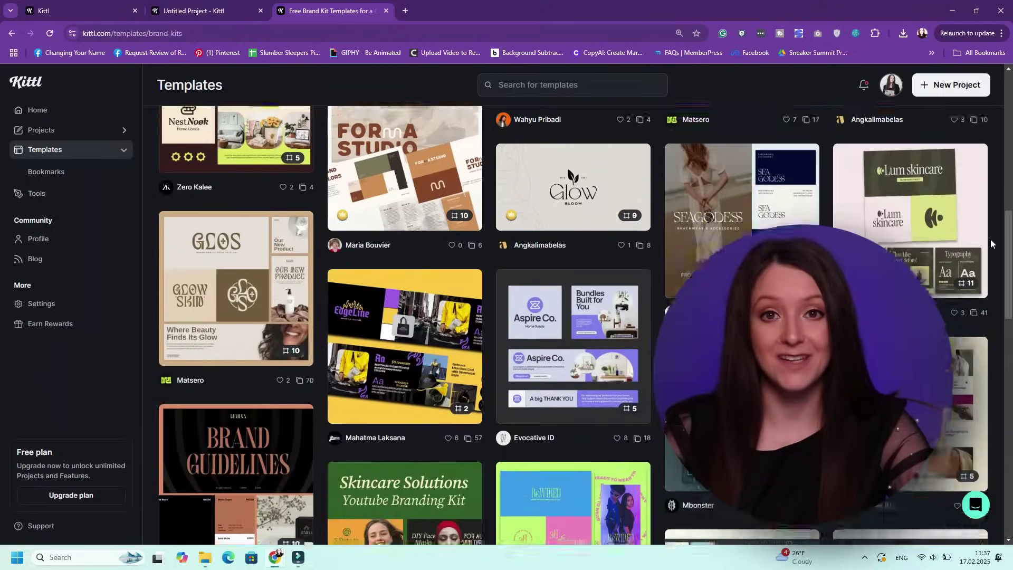
scroll(991, 243, down, 15)
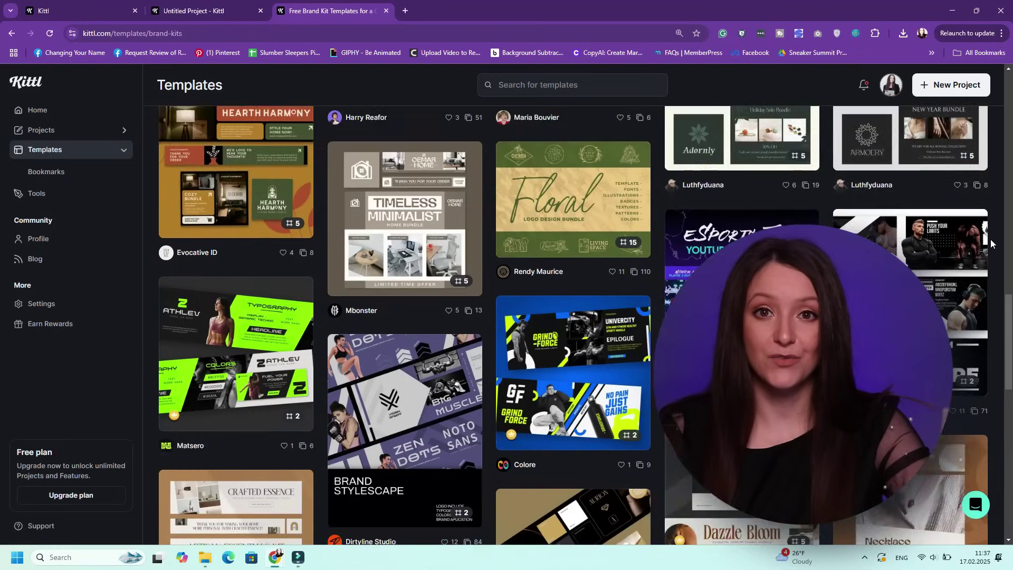
scroll(991, 242, down, 5)
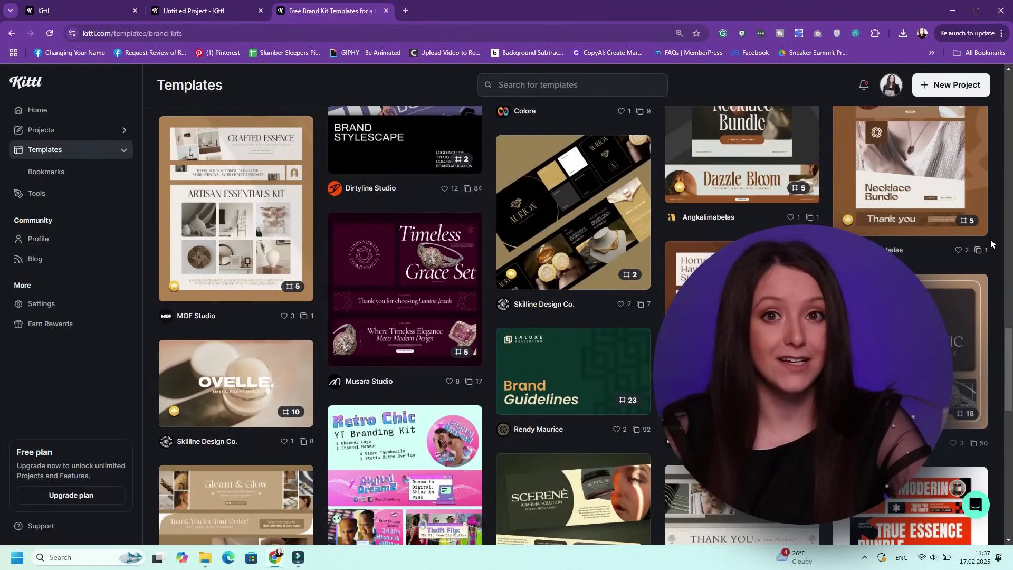
scroll(990, 242, down, 2)
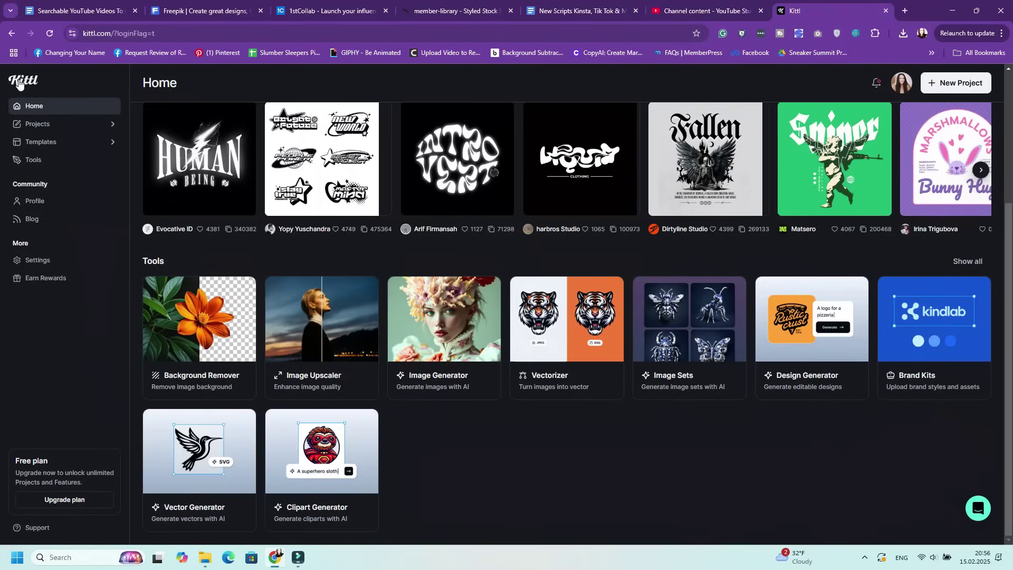
Open Kittl's Tools collection of AI tools
click(52, 161)
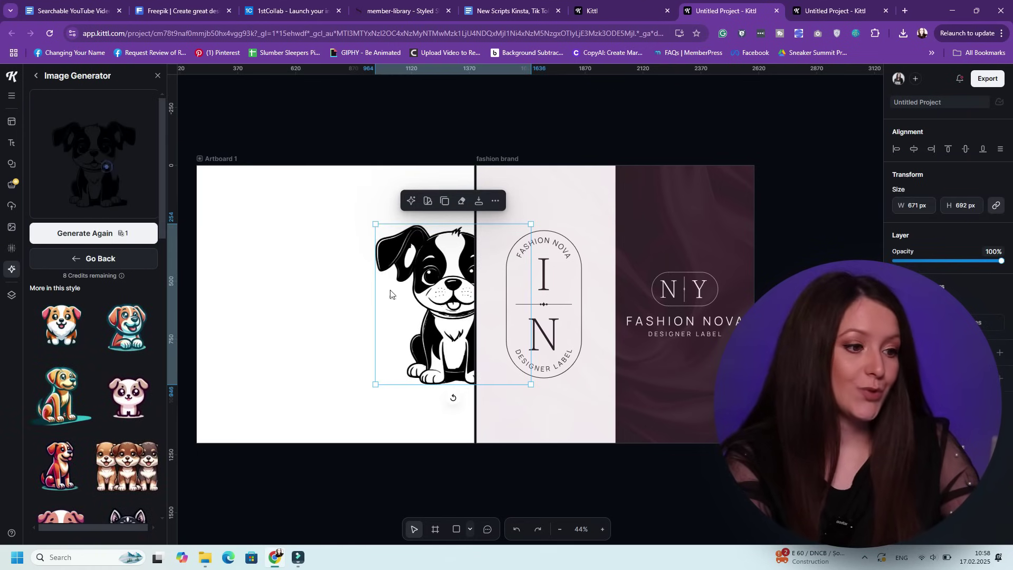
Place a second puppy copy further left on Artboard 1 and deselect the right-hand copy
drag(457, 293, 328, 289)
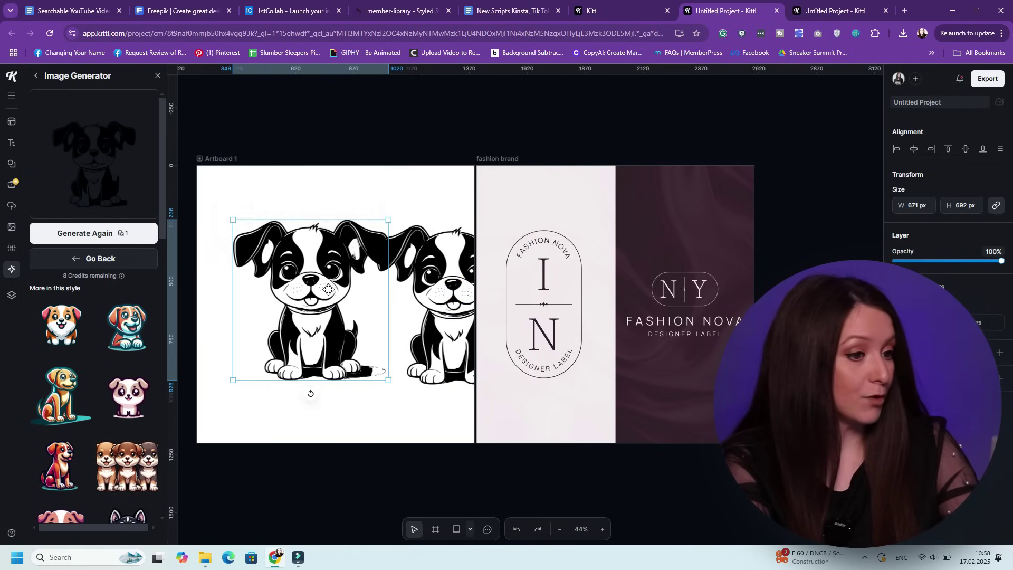
click(467, 294)
click(494, 202)
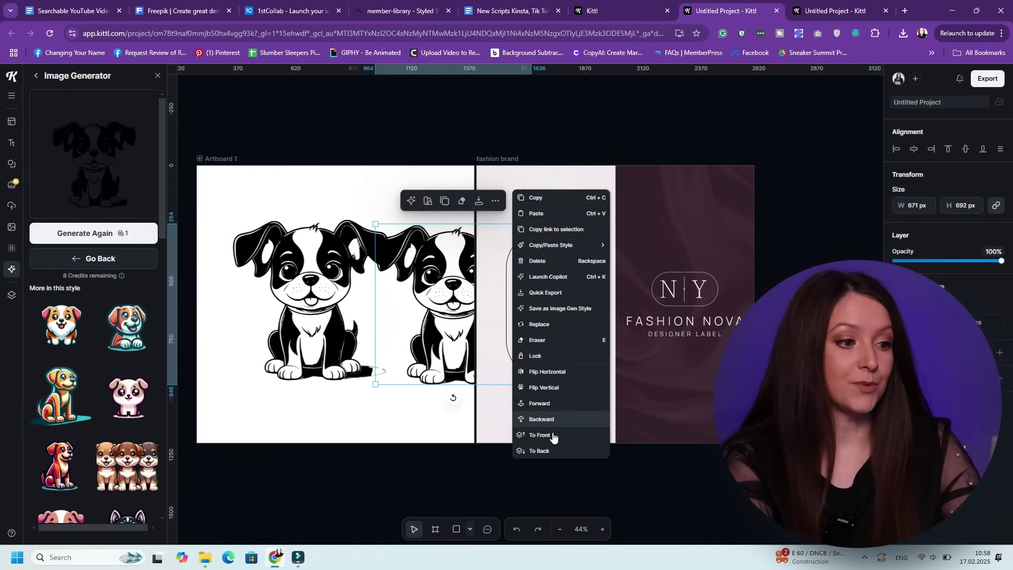
click(533, 372)
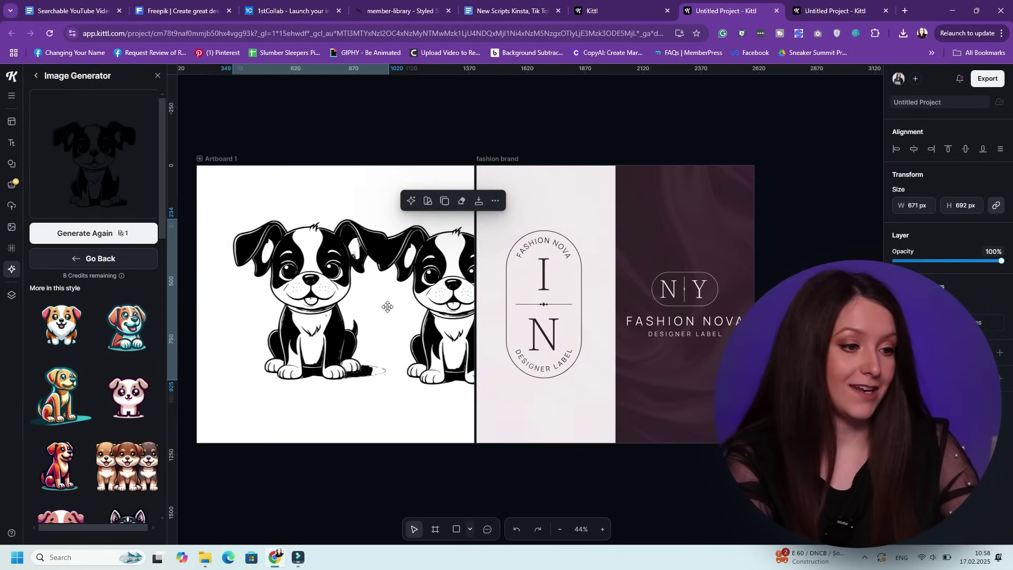
click(407, 305)
Move the puppy up and resize it to about 1001 px wide to fill Artboard 1
drag(329, 304, 335, 286)
drag(395, 360, 469, 442)
drag(364, 335, 346, 321)
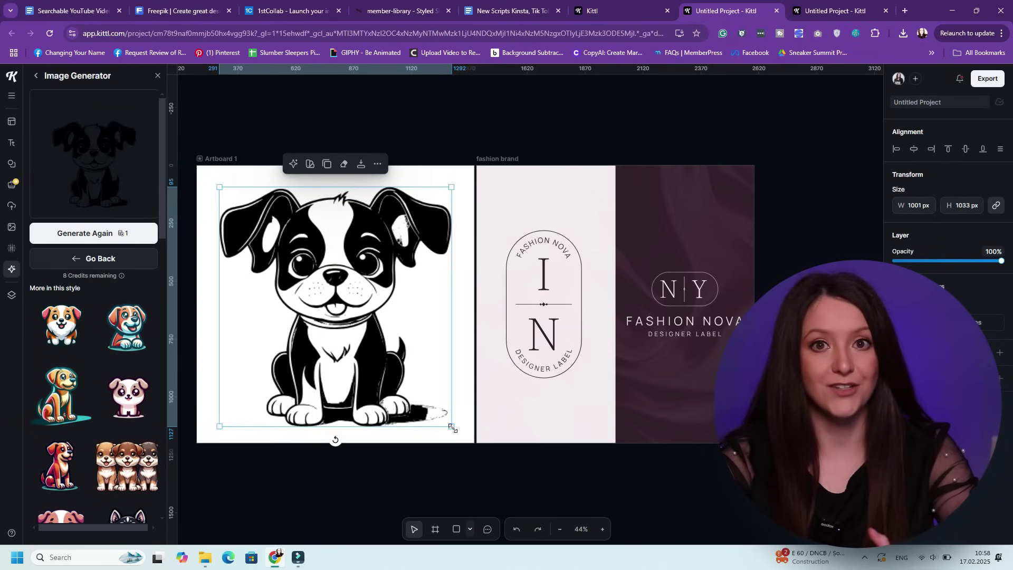
drag(453, 429, 447, 419)
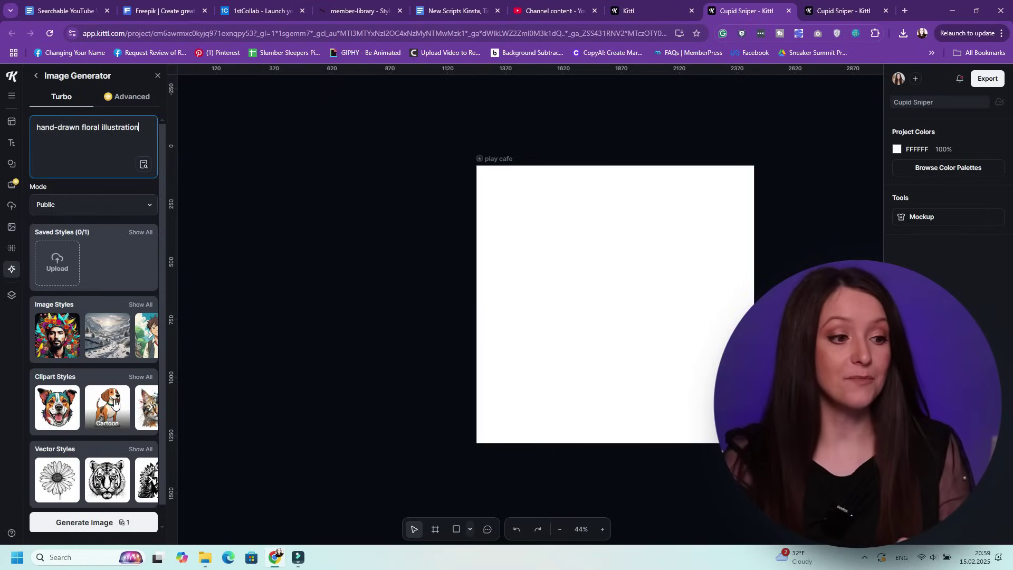
Generate the watercolor floral image and size it to 1200 × 1200 px on the play cafe artboard
click(107, 523)
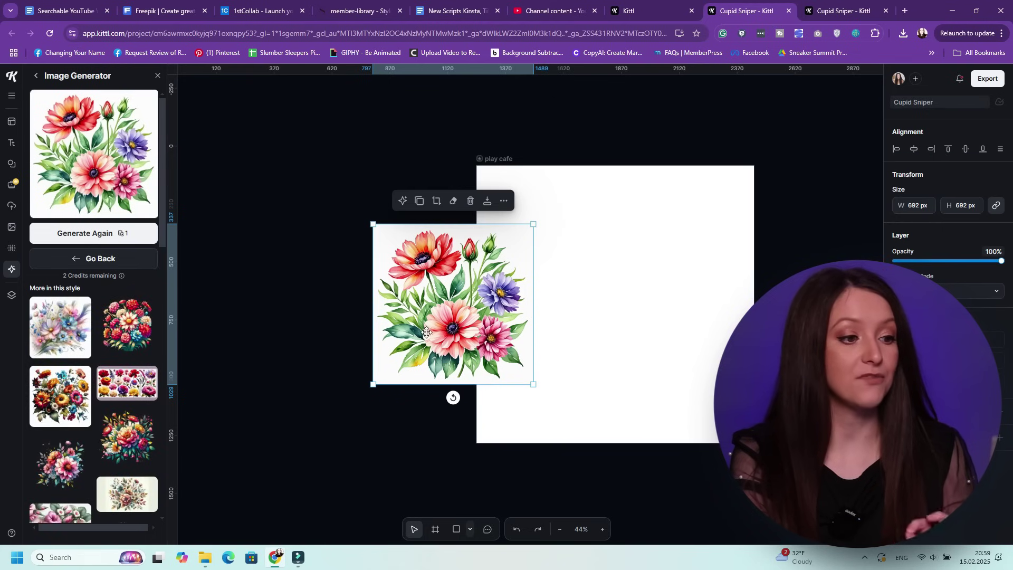
drag(427, 331, 532, 273)
drag(638, 326, 755, 443)
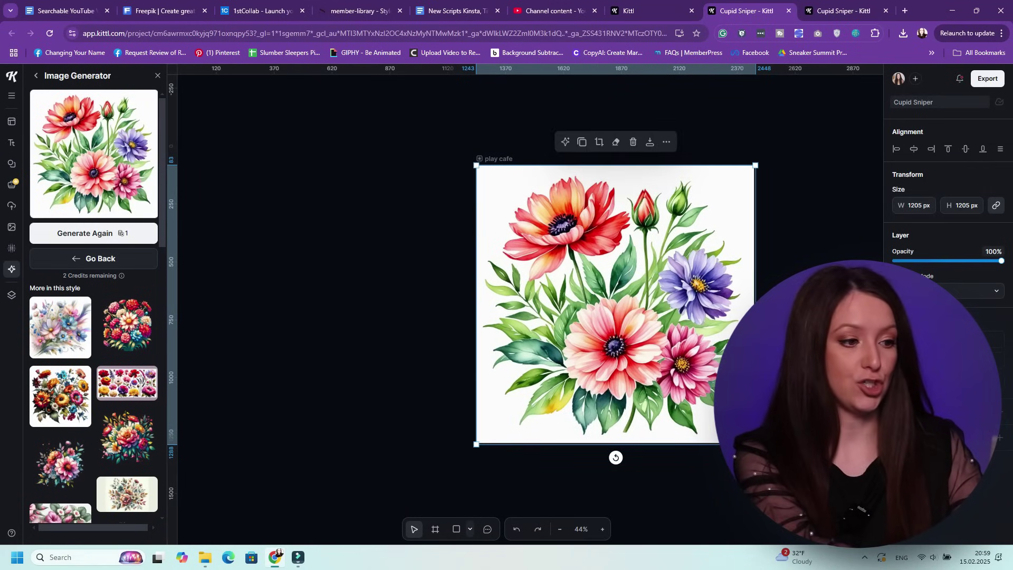
drag(755, 443, 754, 442)
key(Escape)
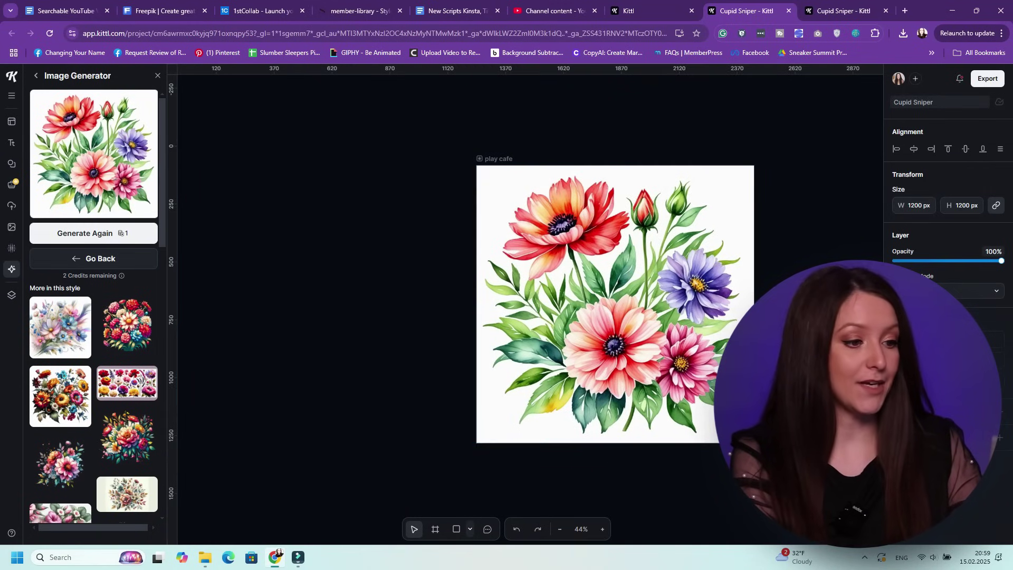
Export the play cafe artboard as a 1200 × 1200 PNG and dismiss the credit reminder
click(988, 79)
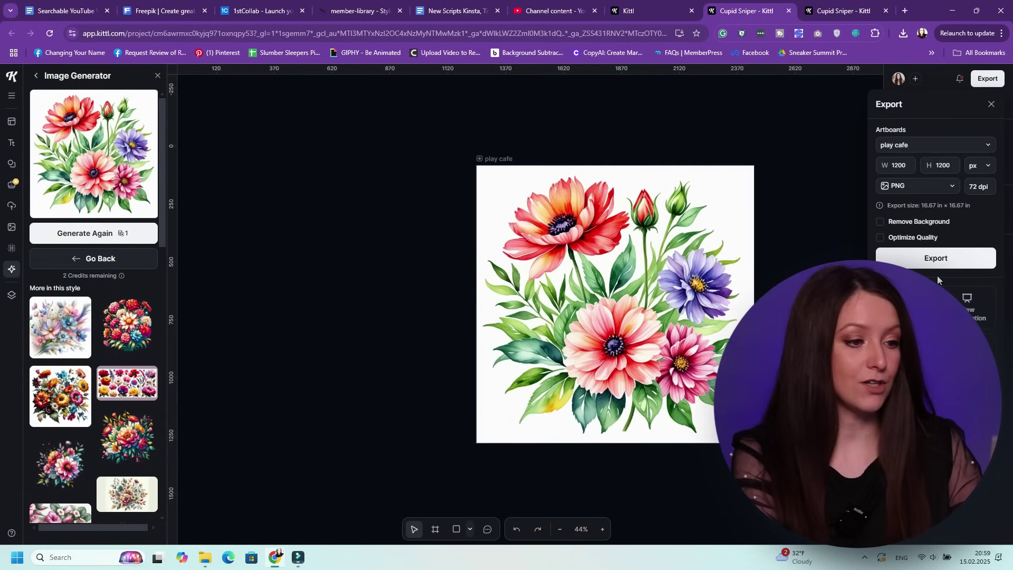
click(946, 261)
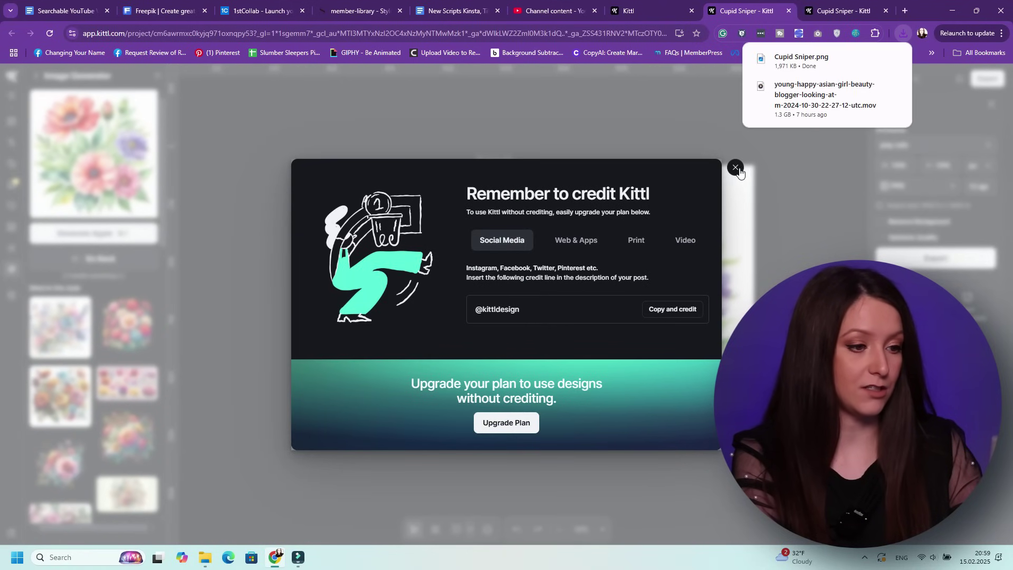
click(814, 181)
click(625, 266)
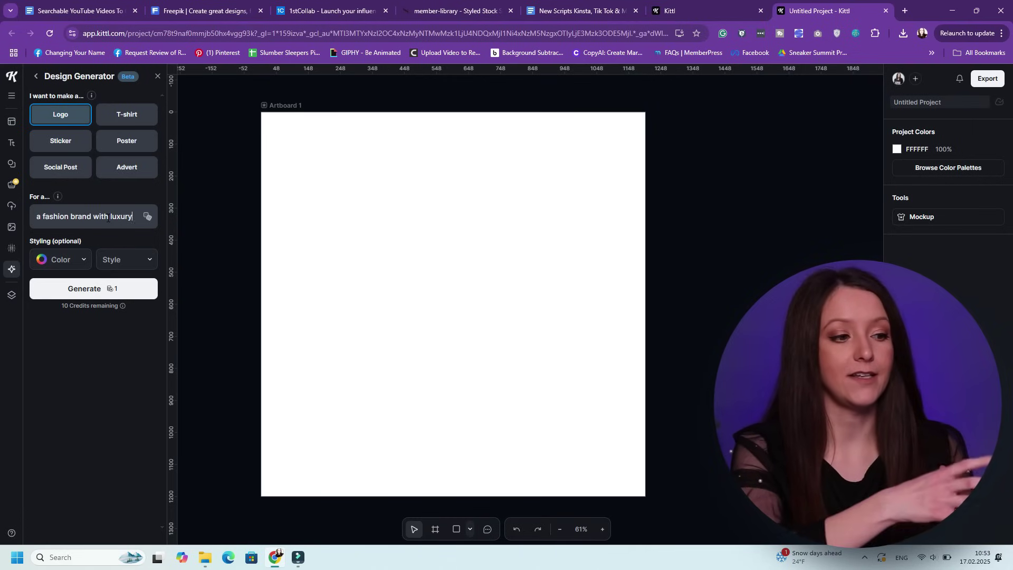
Complete the prompt as 'a fashion brand with luxury dresses for women', trim it under 50 characters, and generate logos
text(resses for women)
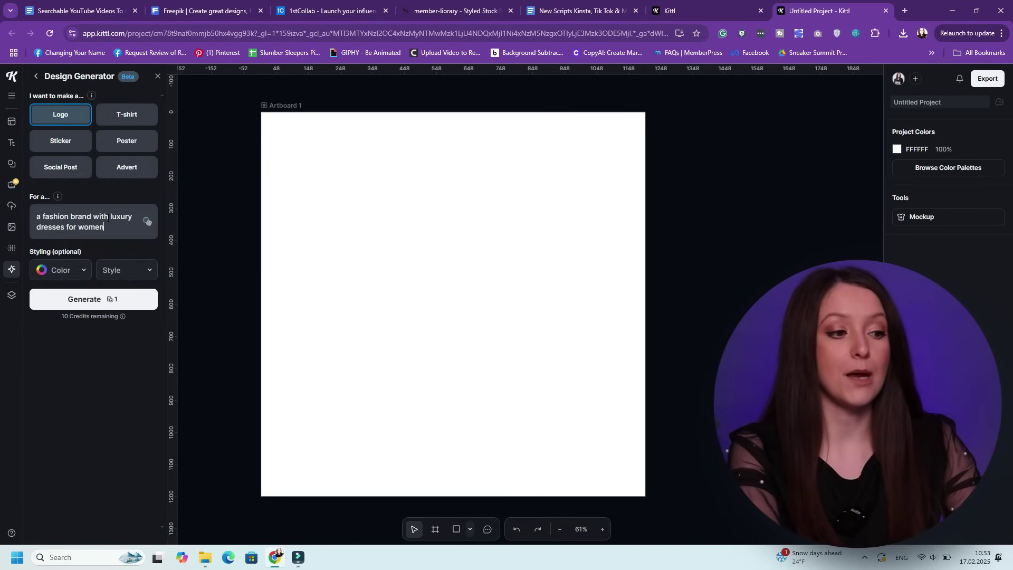
text( - eleg)
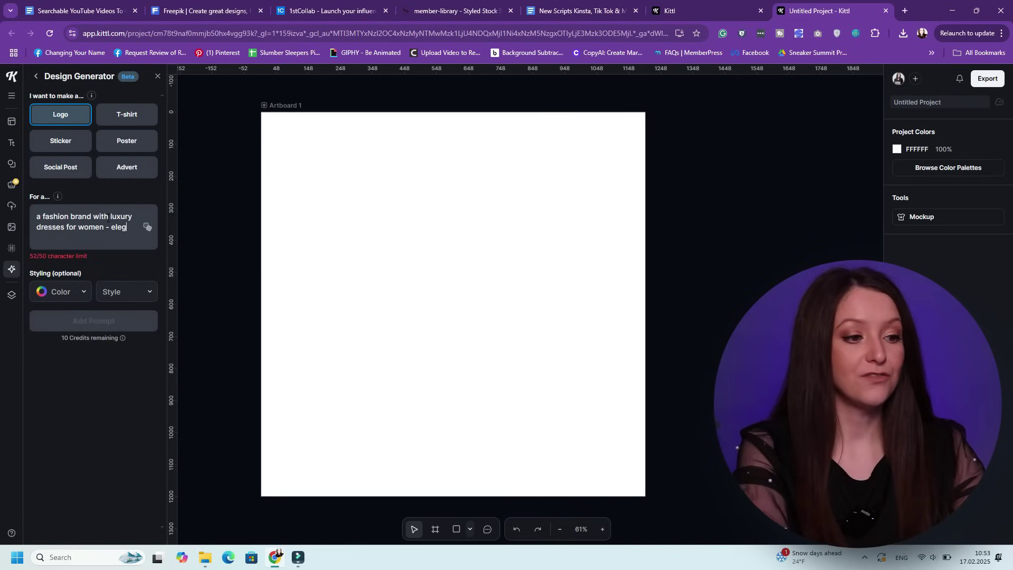
key(BackSpace)
key(BackSpace)
key(BackSpace)
key(BackSpace)
key(BackSpace)
click(95, 295)
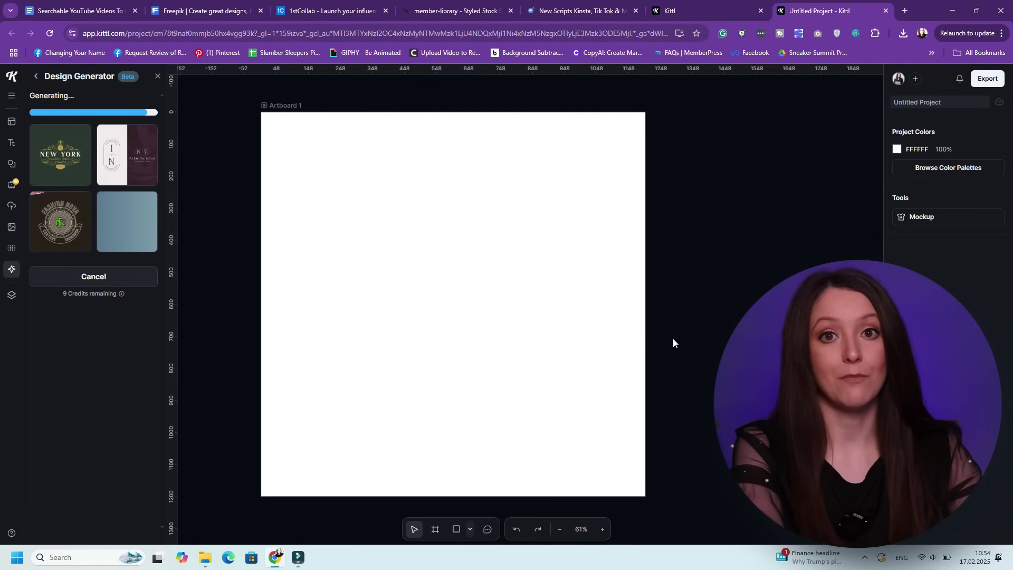
Apply the Fashion Nova logo design to the artboard and check its I/N and N|Y logos
click(138, 149)
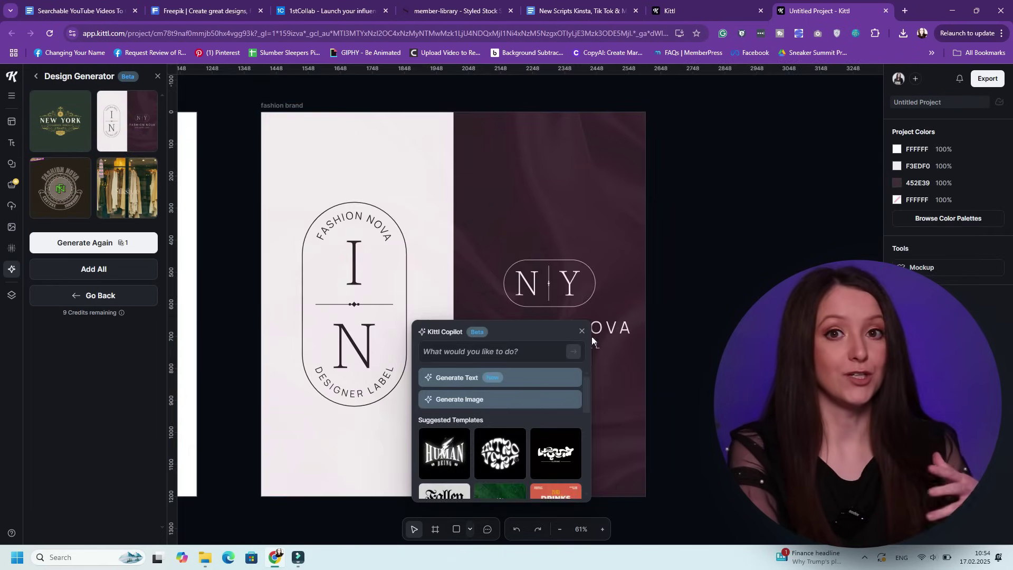
click(582, 331)
click(359, 231)
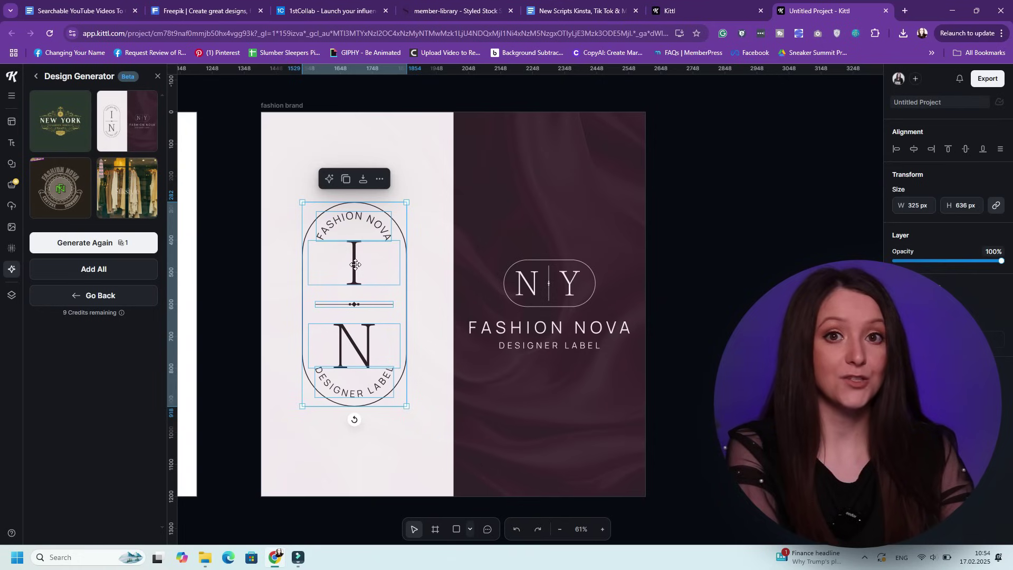
key(Escape)
click(538, 288)
click(448, 223)
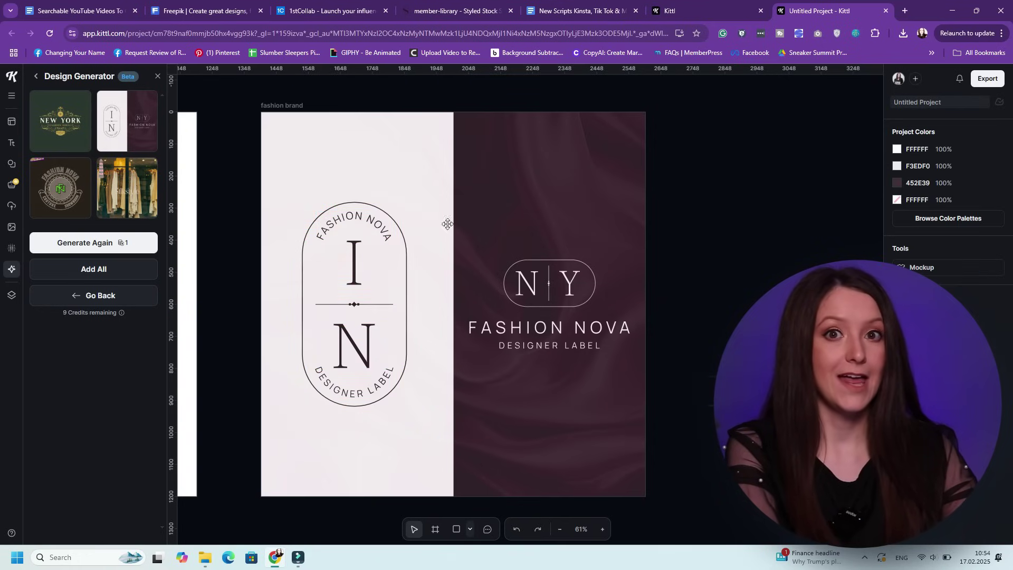
Export the Fashion Nova design and close the export settings
click(989, 79)
click(912, 264)
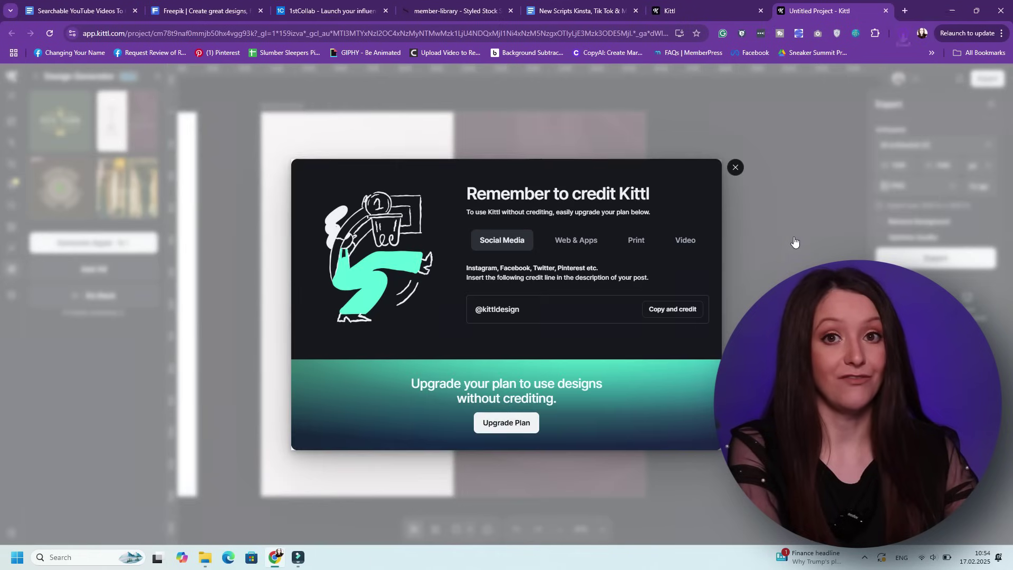
click(739, 169)
click(762, 216)
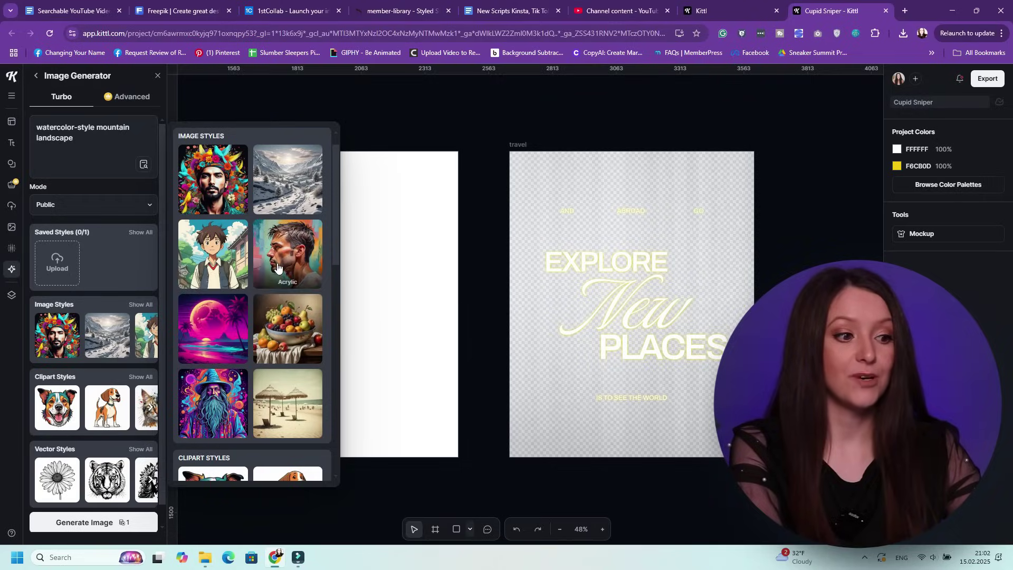
scroll(278, 267, down, 3)
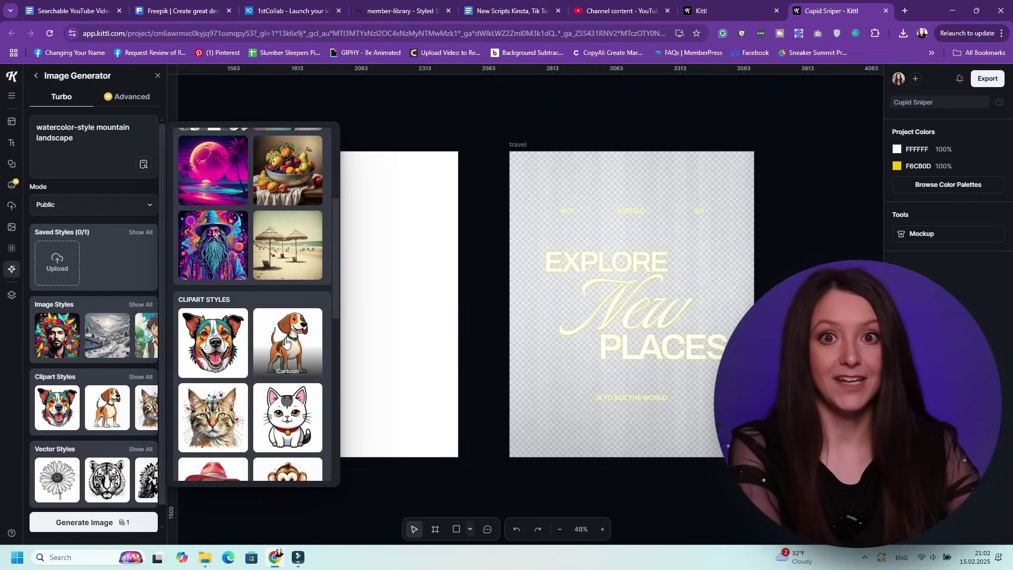
Generate the mountain landscape in Oil Painting style and enlarge it on the cafe artboard
scroll(278, 267, up, 2)
click(287, 277)
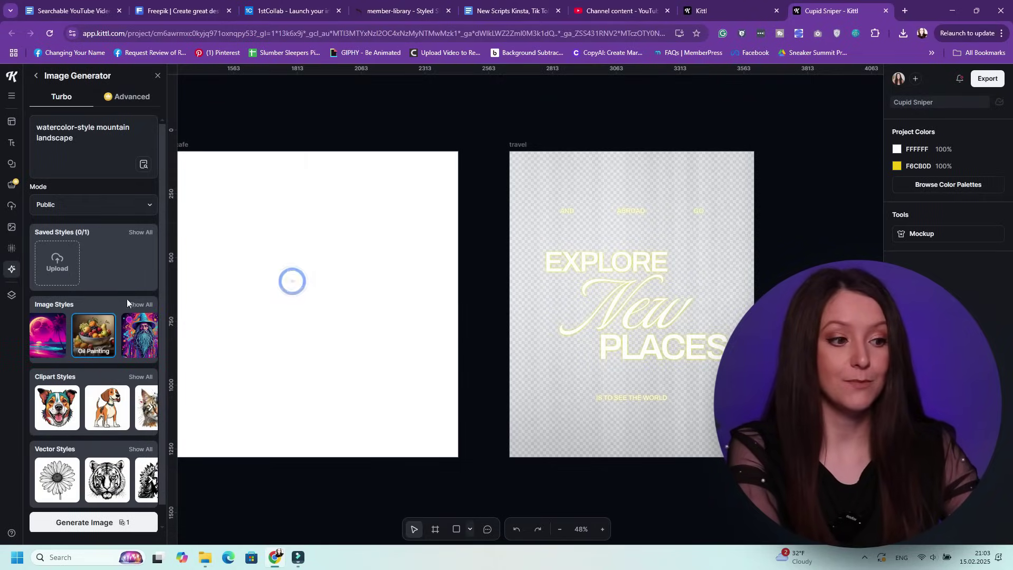
click(121, 523)
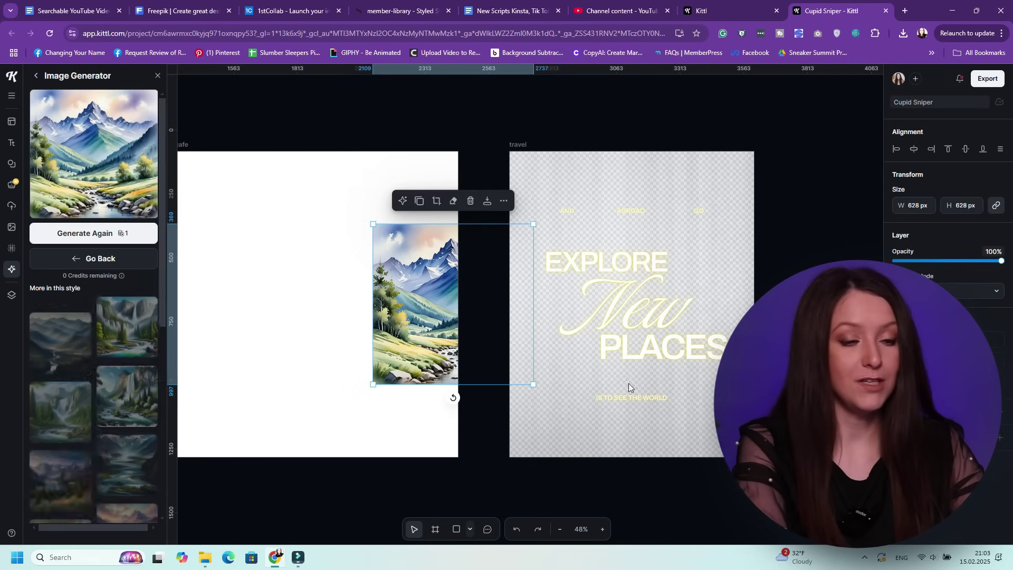
drag(447, 455, 496, 474)
Delete the mountain image from the artboard and browse the More in this style gallery
click(661, 184)
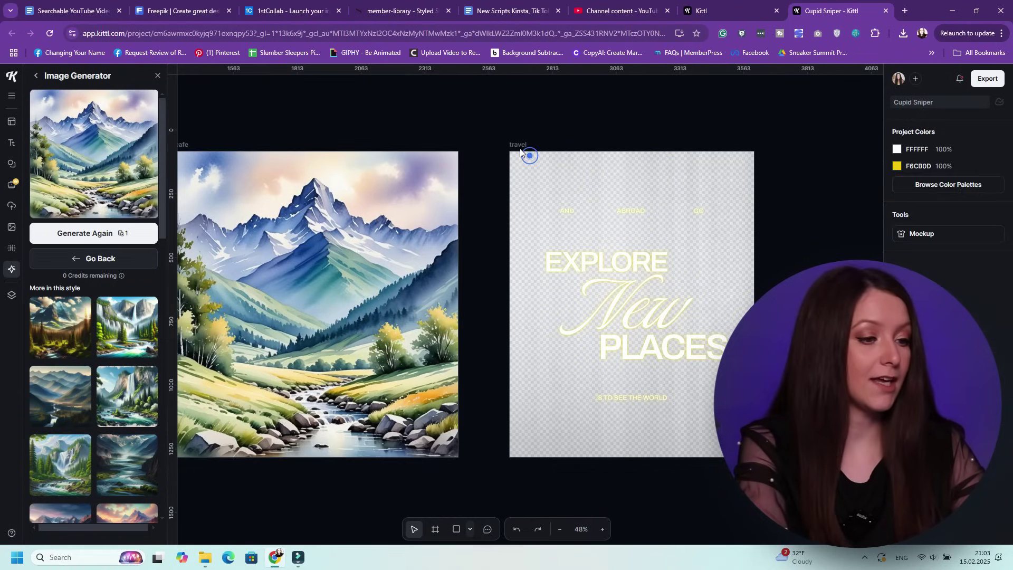
click(417, 453)
click(335, 127)
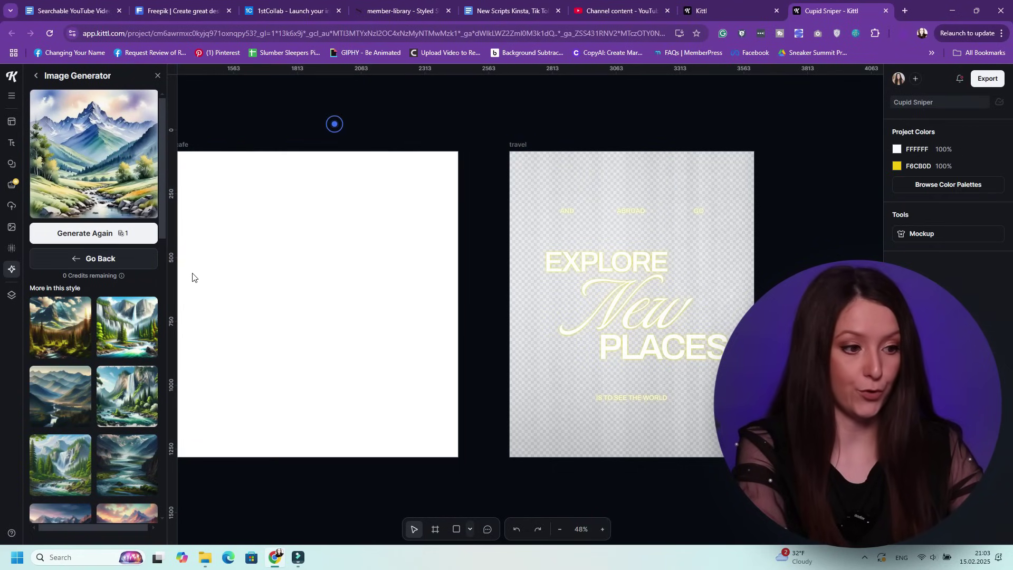
scroll(117, 300, down, 4)
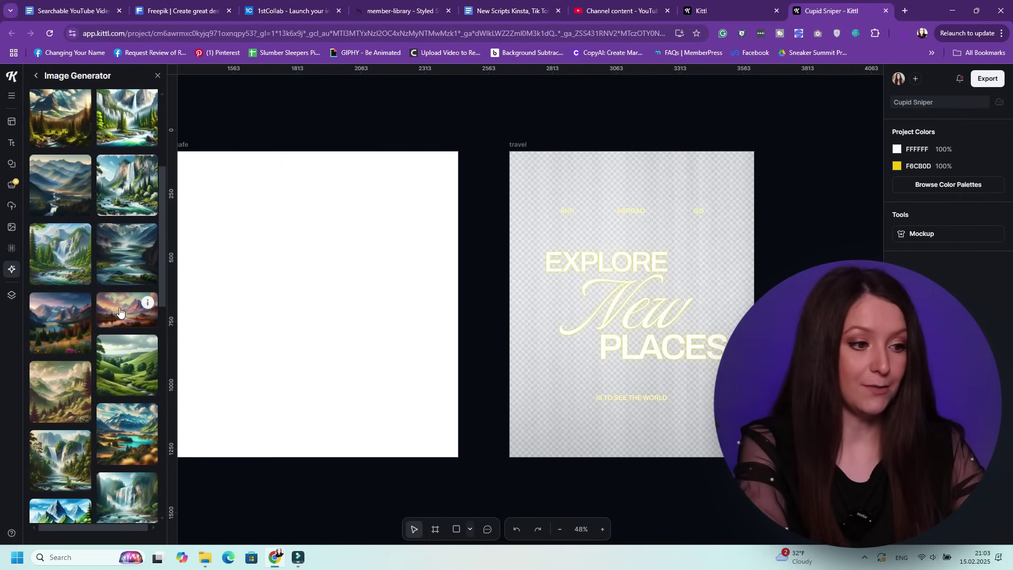
scroll(117, 301, down, 3)
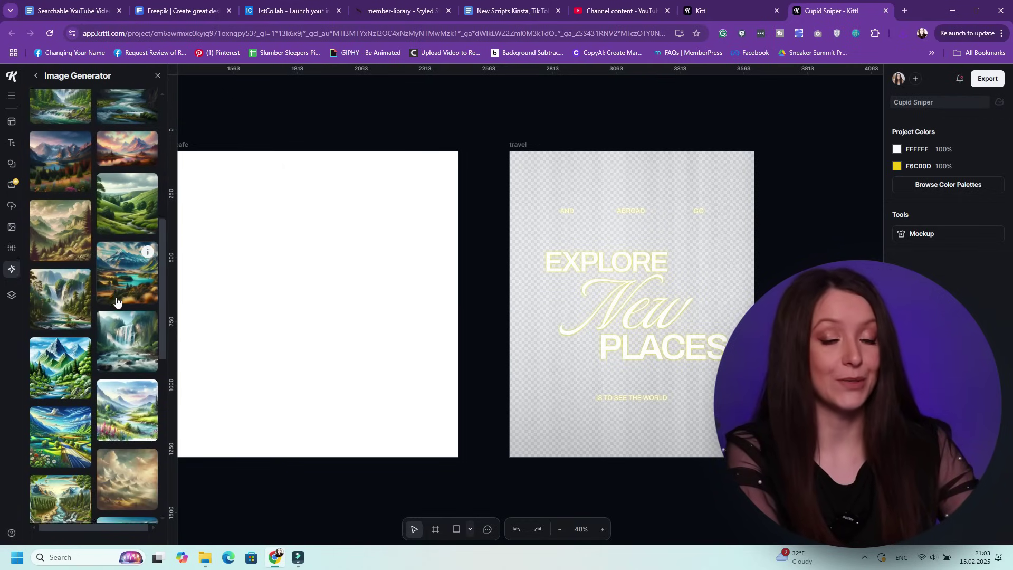
scroll(116, 301, down, 3)
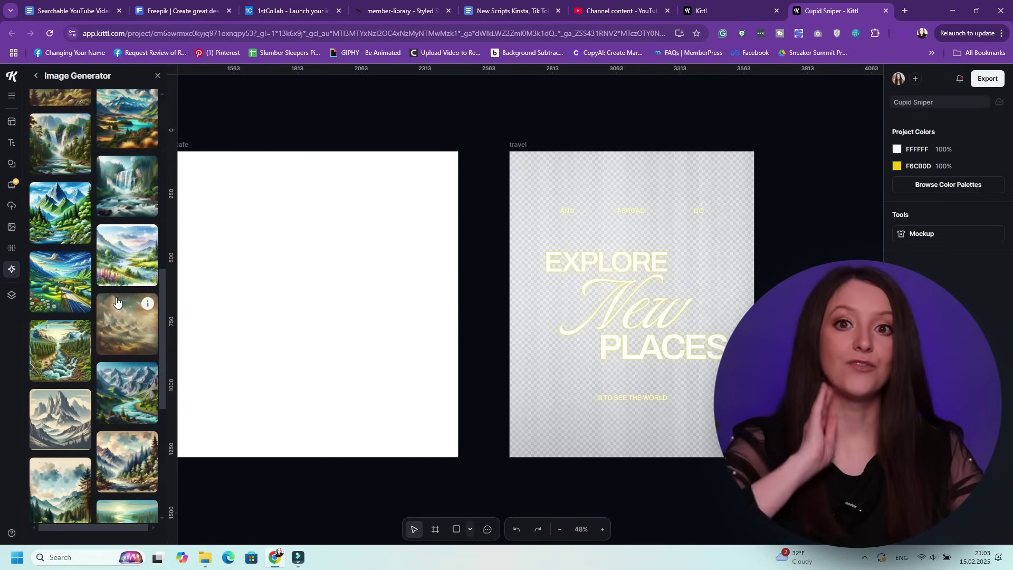
scroll(117, 301, down, 2)
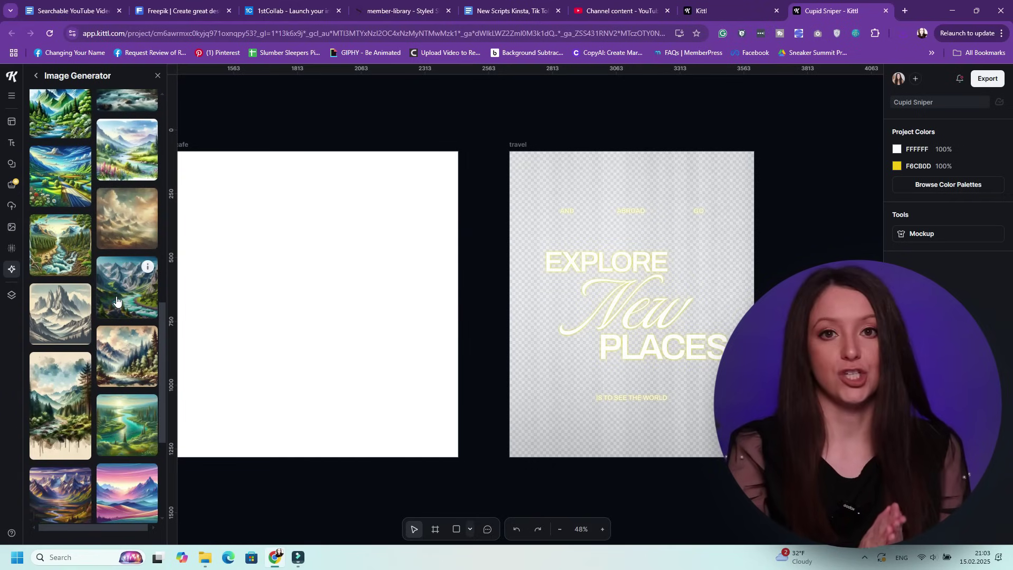
Add the mountain-lake image, then generate the Photoreal set of six floral desk and plant images
click(116, 296)
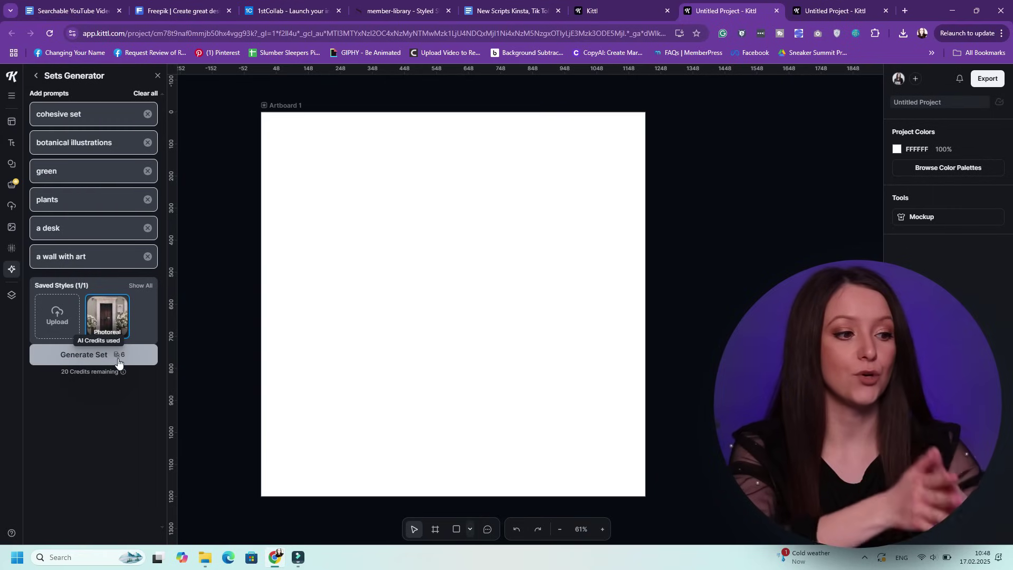
click(118, 362)
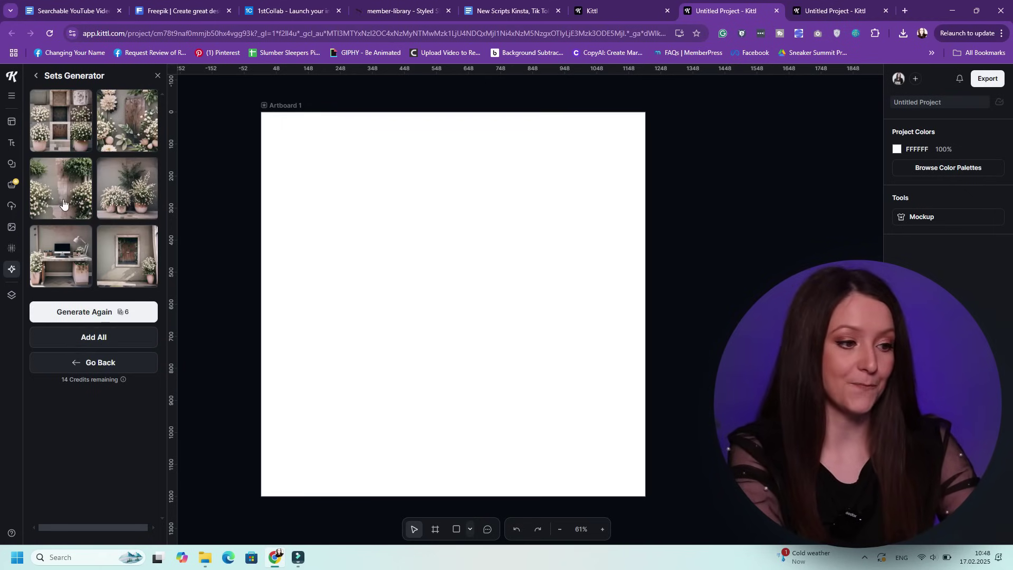
Place the floral desk image on the artboard and size it to 500 px in the top-left quarter
drag(61, 258, 338, 219)
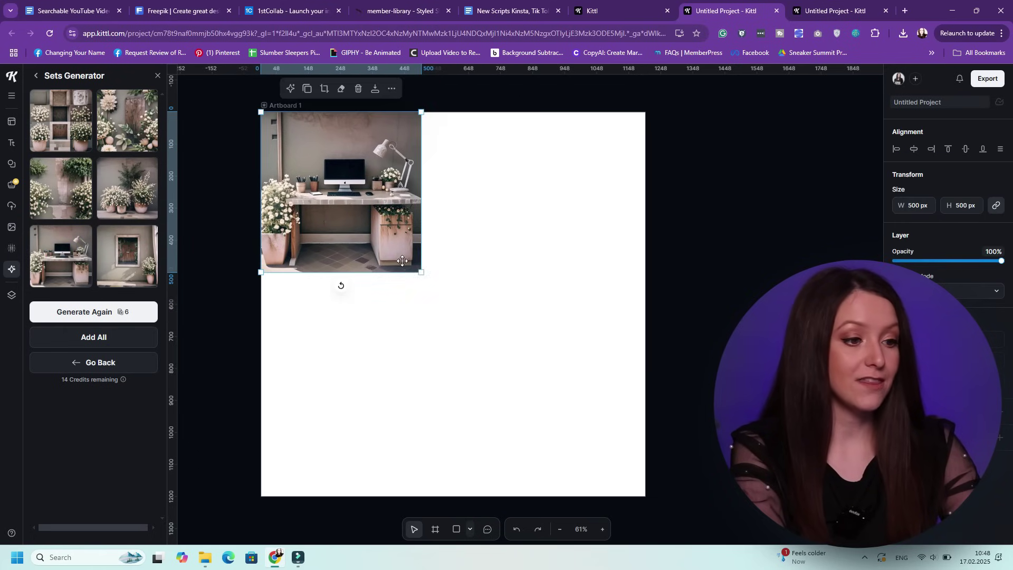
drag(422, 274, 647, 495)
click(670, 391)
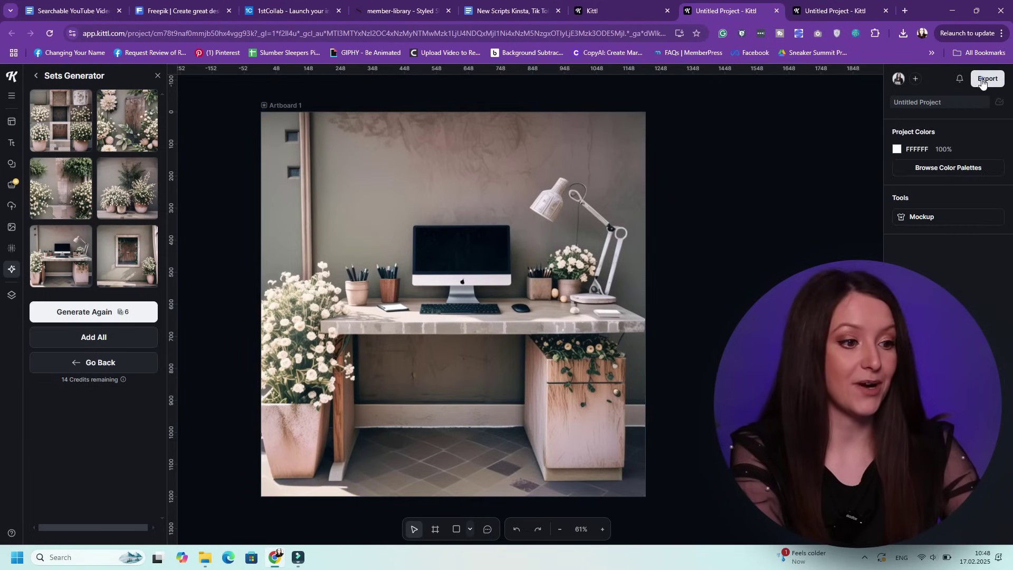
click(907, 258)
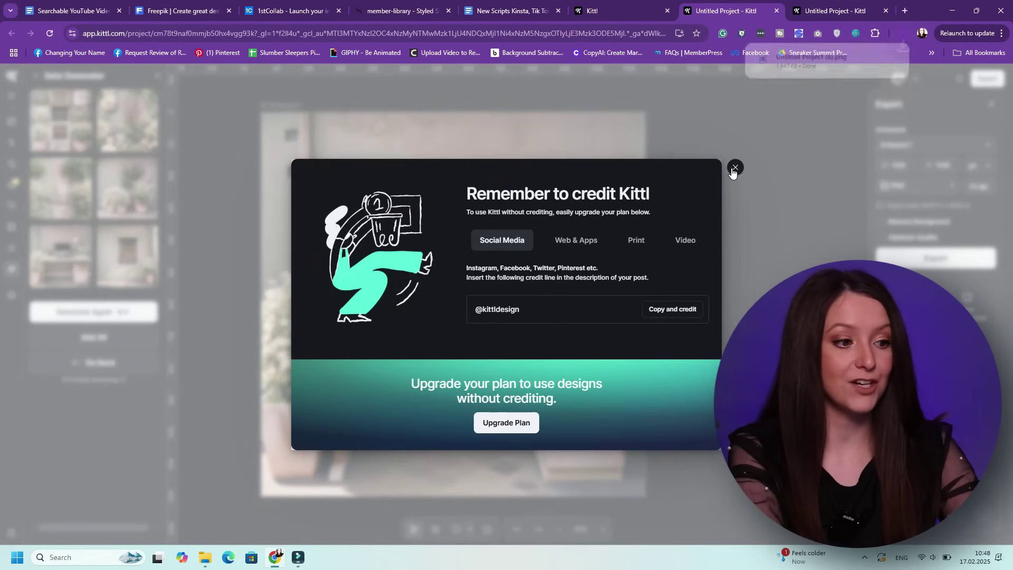
click(734, 168)
click(435, 261)
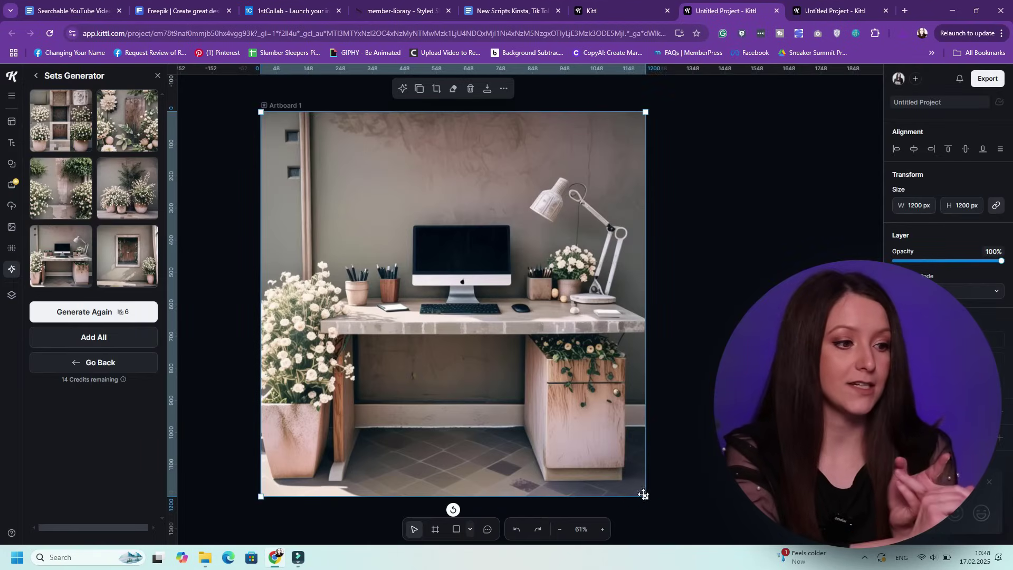
drag(643, 494, 433, 284)
Place the potted flowers, framed window and floral wall images into the remaining grid quarters
click(127, 189)
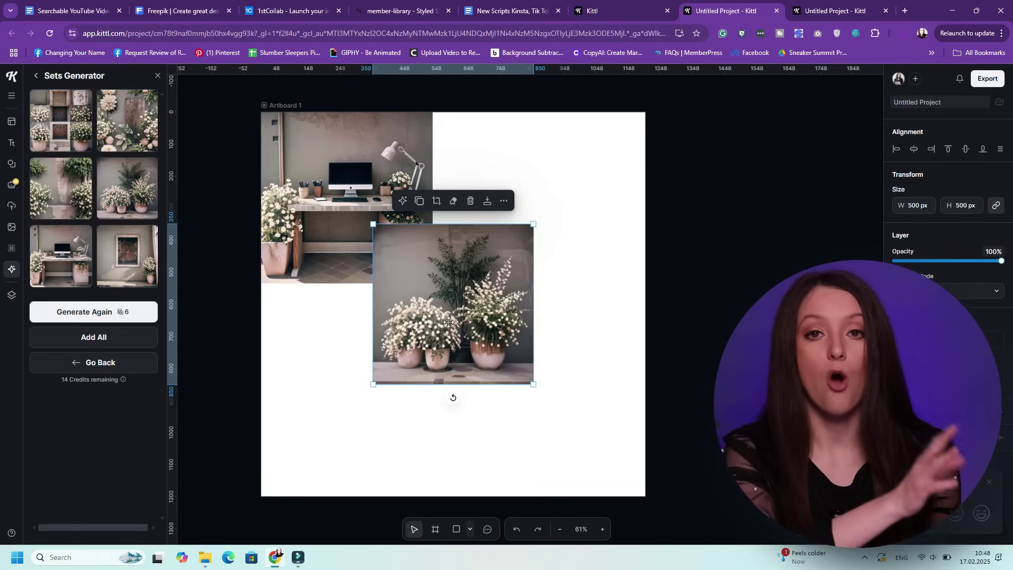
drag(448, 322, 511, 214)
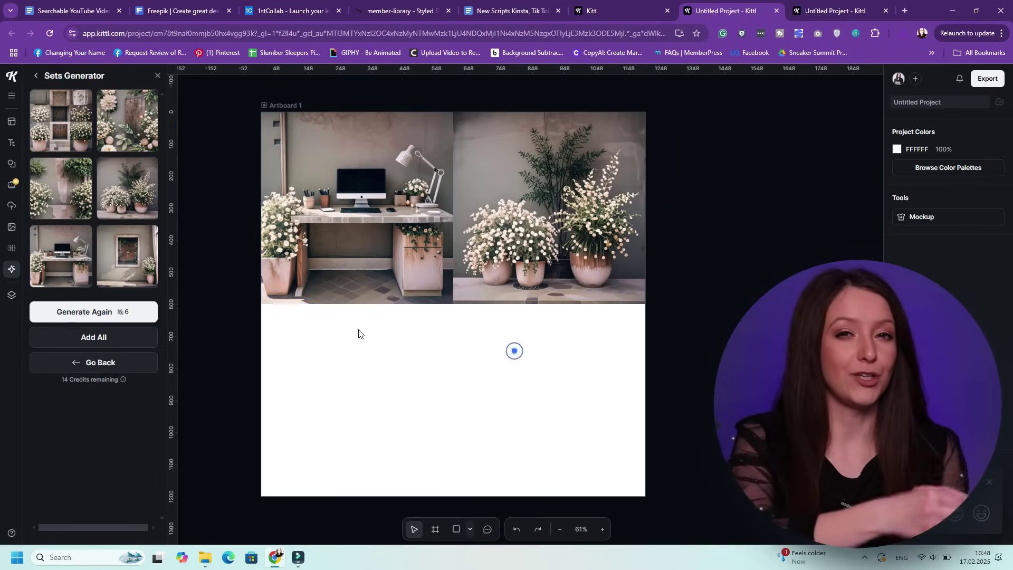
drag(131, 257, 348, 353)
drag(421, 459, 451, 496)
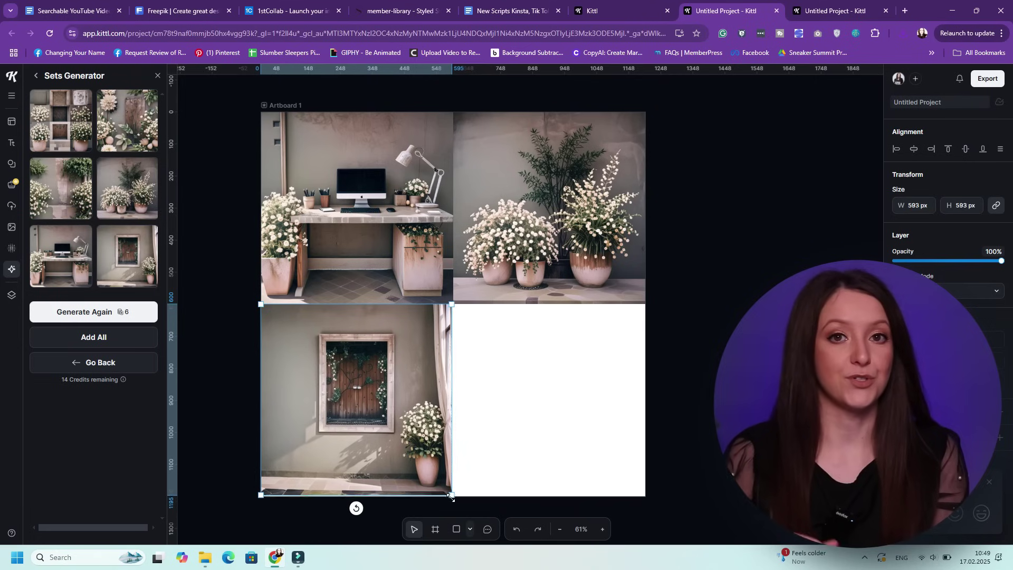
drag(111, 132, 508, 372)
drag(616, 465, 645, 495)
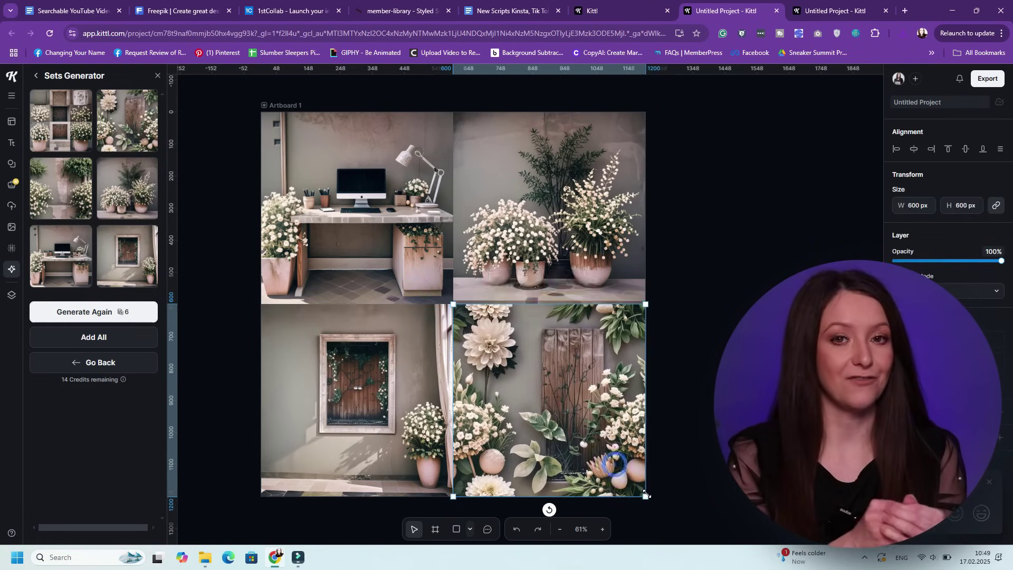
click(694, 450)
Export the 2x2 grid as a 1200 px PNG and dismiss the crediting reminder
click(988, 78)
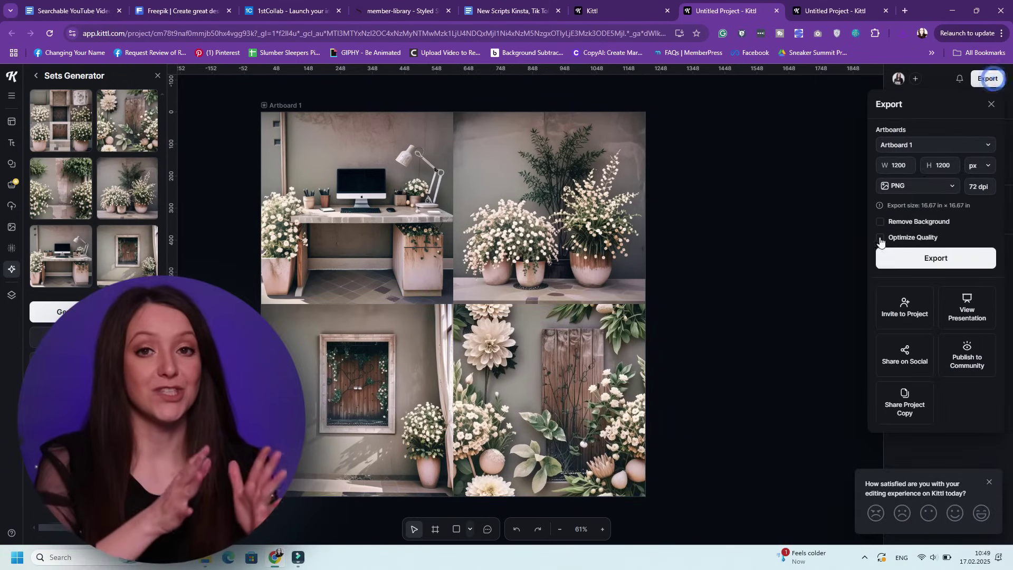
click(904, 258)
click(735, 168)
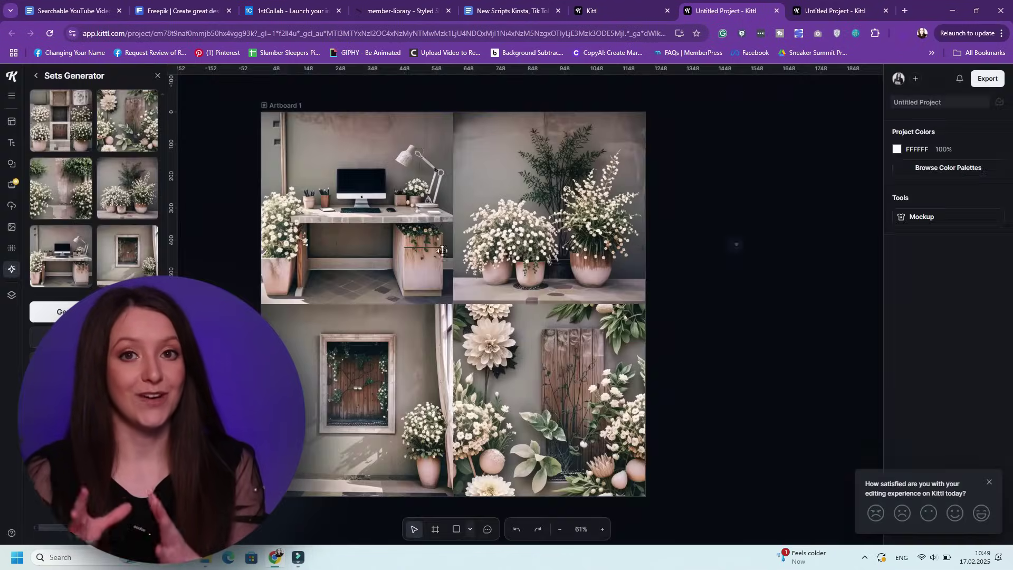
Generate the computer, desk, coffee cup and flowers set, then scale the coffee cup image to fill the artboard
click(36, 76)
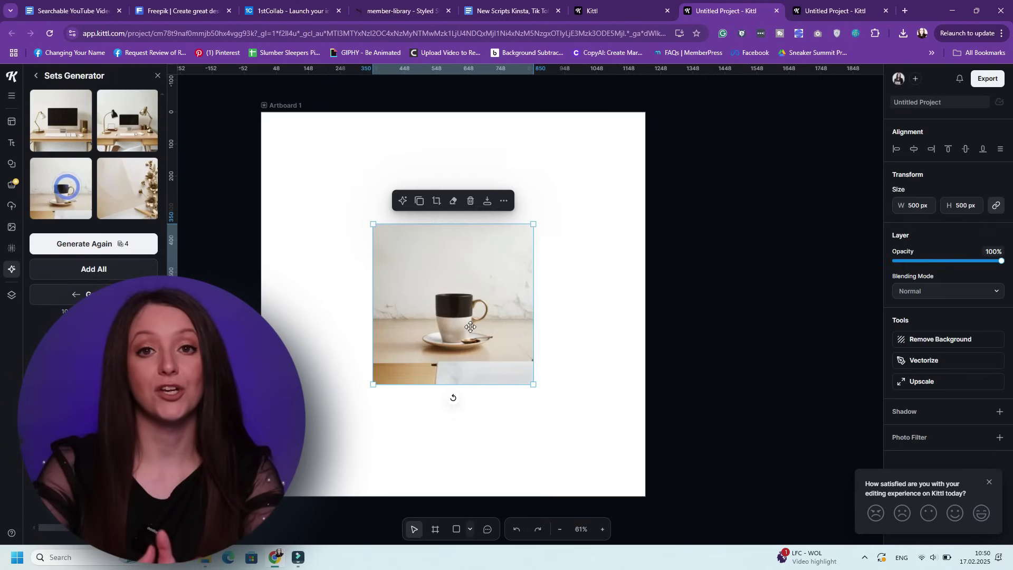
drag(468, 283, 360, 217)
drag(421, 271, 642, 499)
Add the minimalist desk image, enlarge it to about 1200 px covering the artboard, and export
click(138, 126)
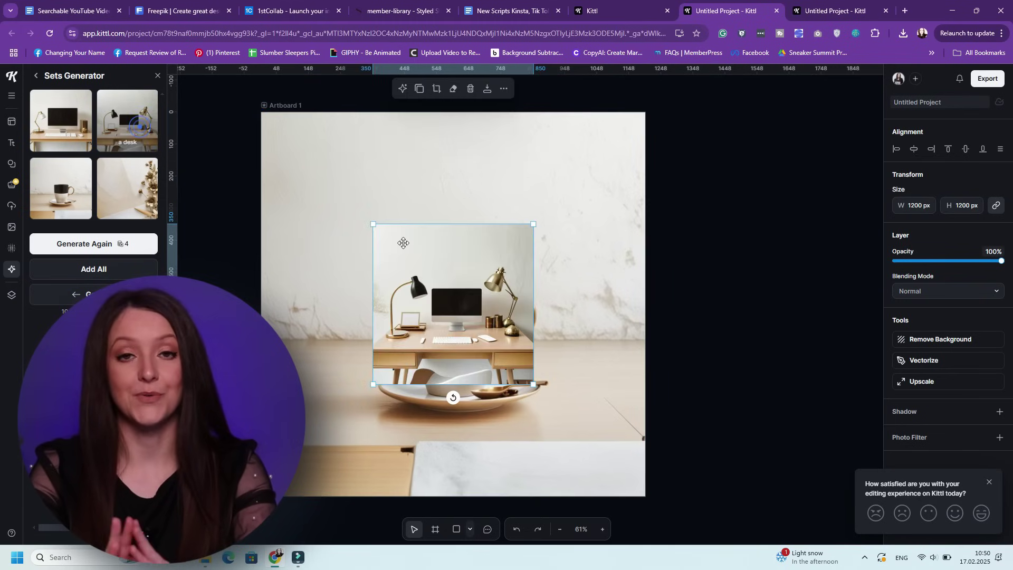
drag(403, 243, 335, 189)
drag(424, 272, 649, 492)
click(716, 375)
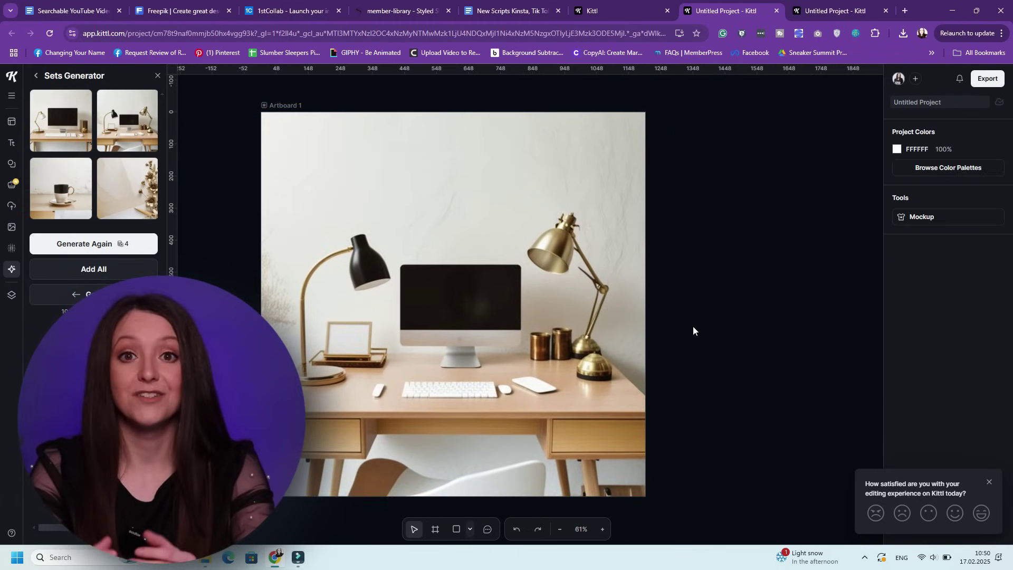
click(988, 78)
click(910, 259)
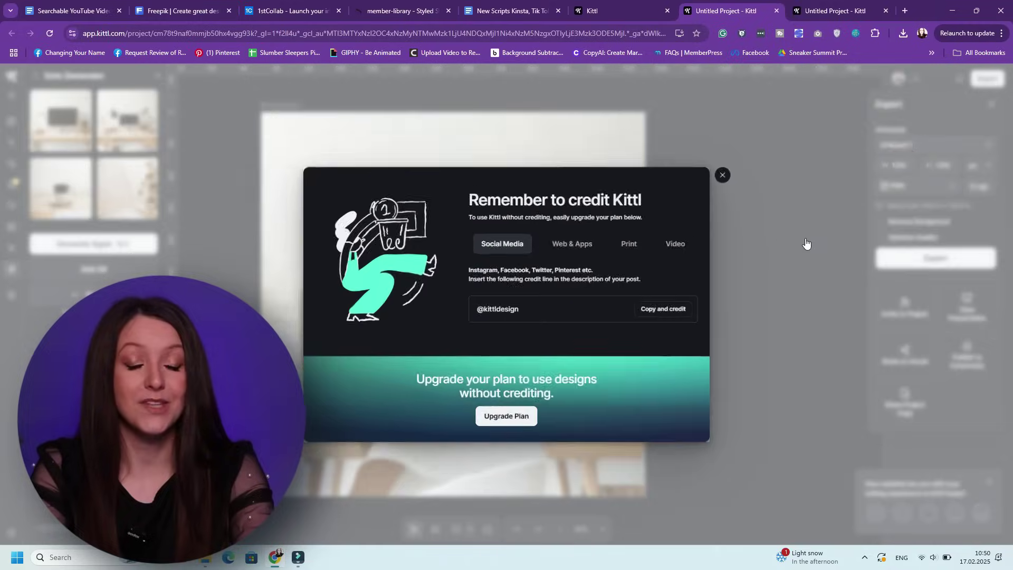